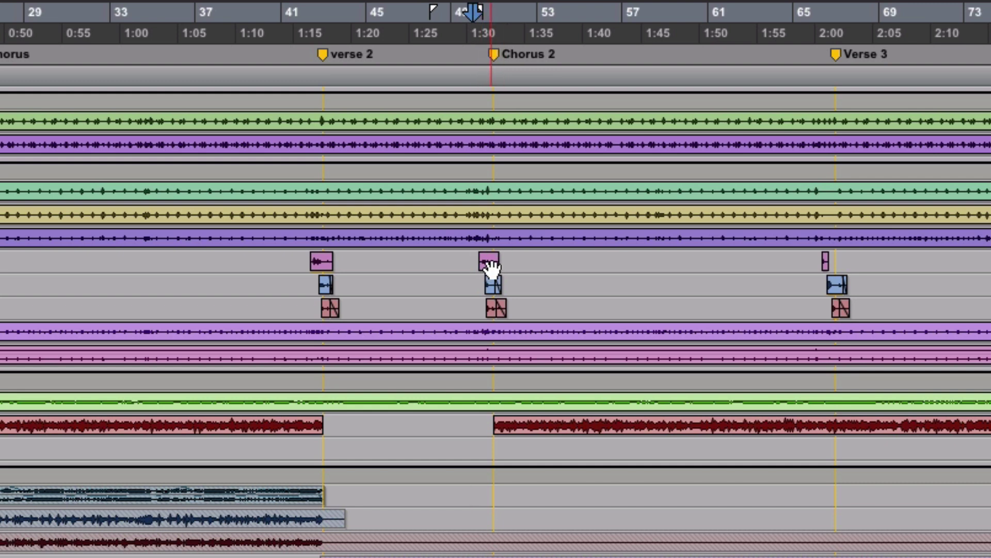
Step: Select the small Chorus 2 clip on T1, then every clip on track T1
click(490, 263)
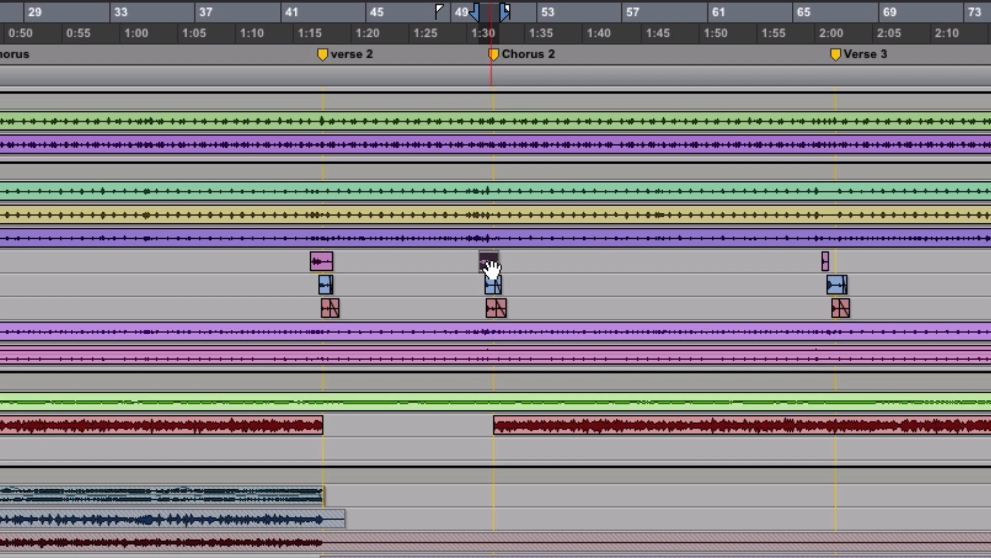
click(536, 260)
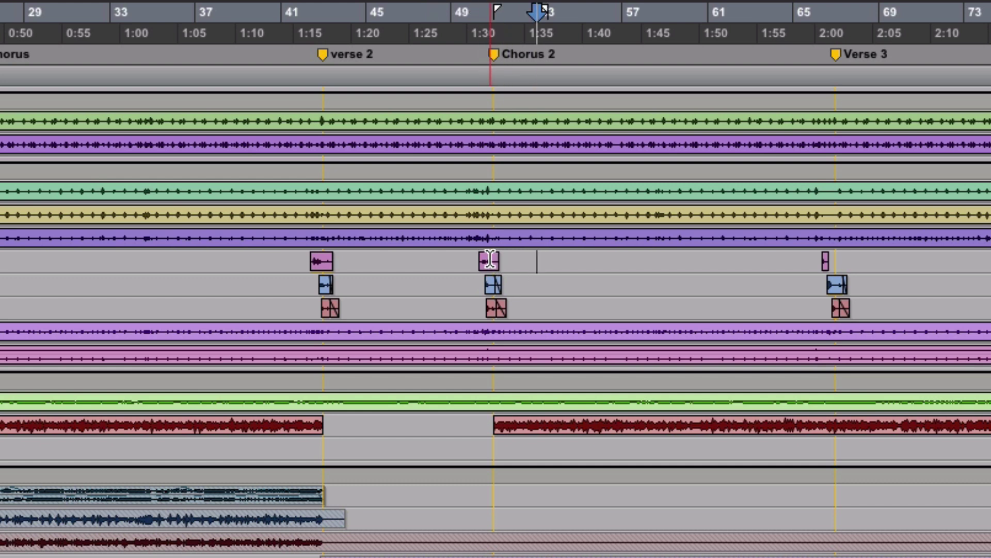
click(490, 260)
double_click(490, 260)
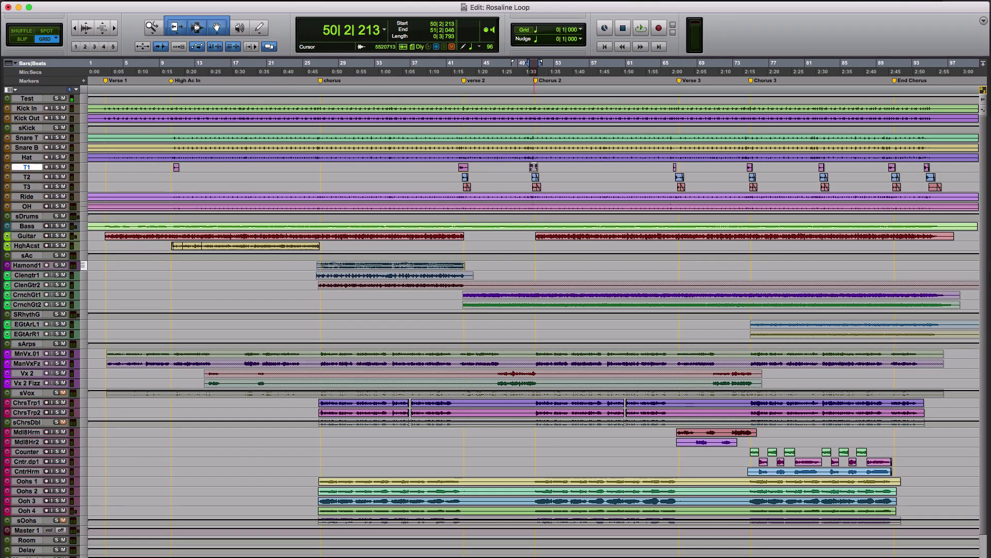
triple_click(491, 261)
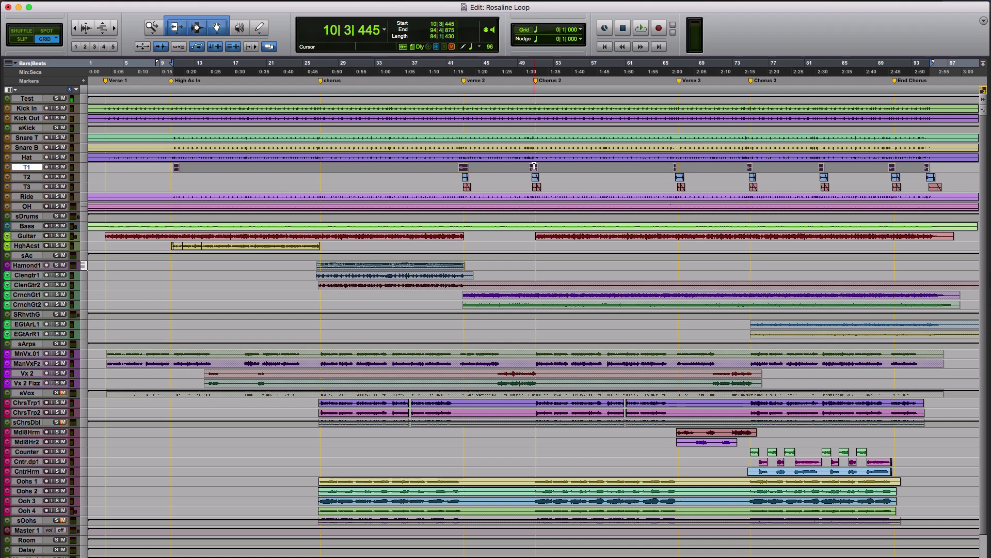
Step: Clear the selection and select bars 74|3 to 91|1 on the Counter tracks through CntrHrm
click(559, 177)
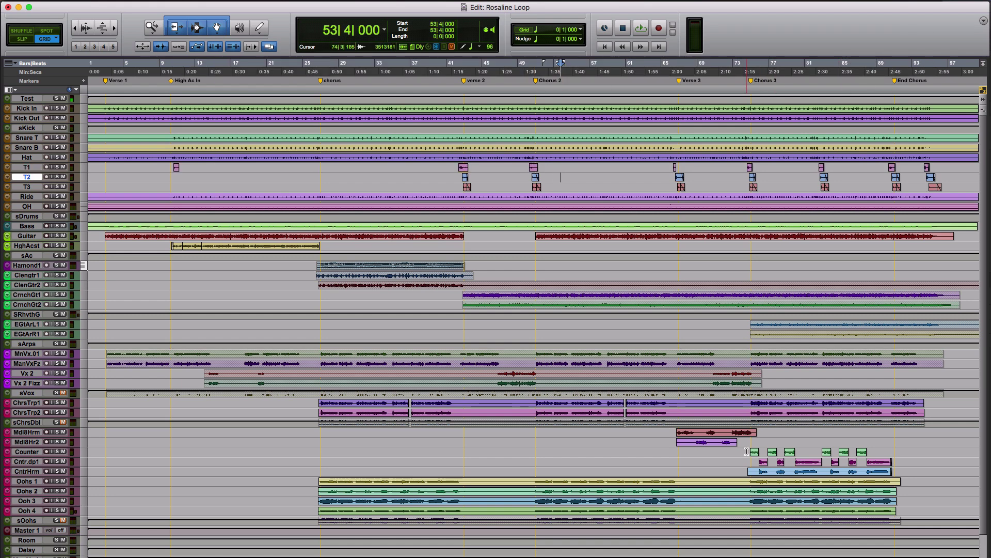
drag(748, 453, 836, 462)
shift+click(895, 474)
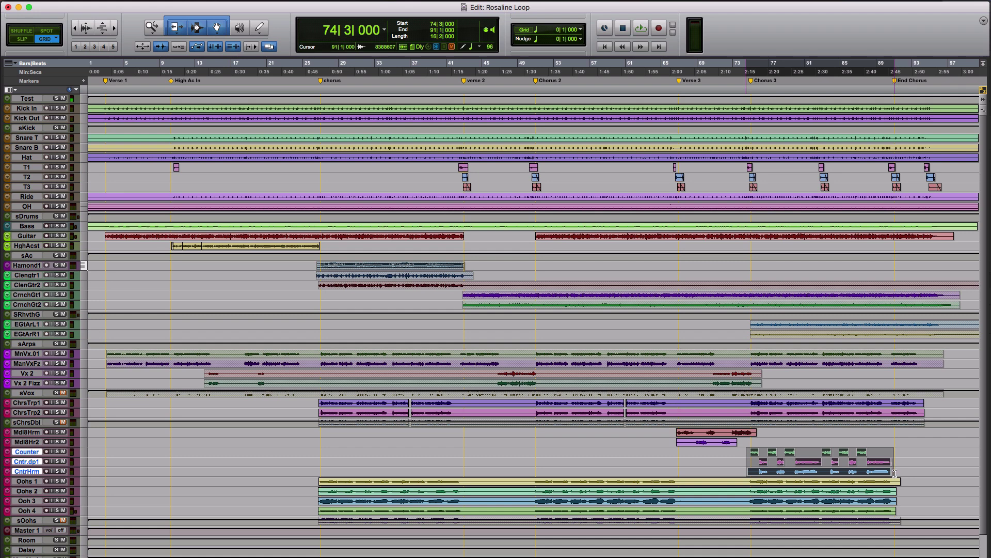
Step: Zoom the selection to fill the view, try Trim and Smart Tool modes, and end on the Grabber
key(ctrl+e)
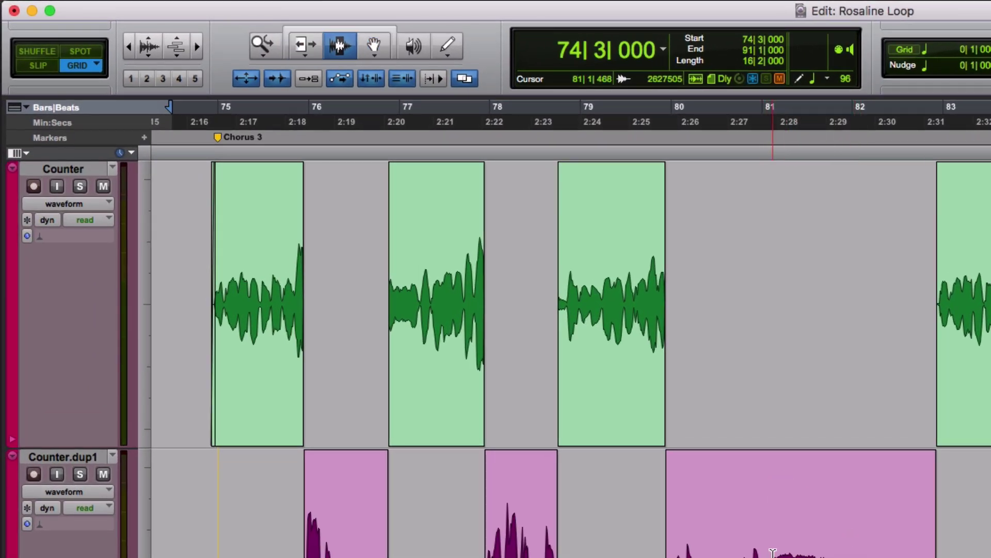
key(F8)
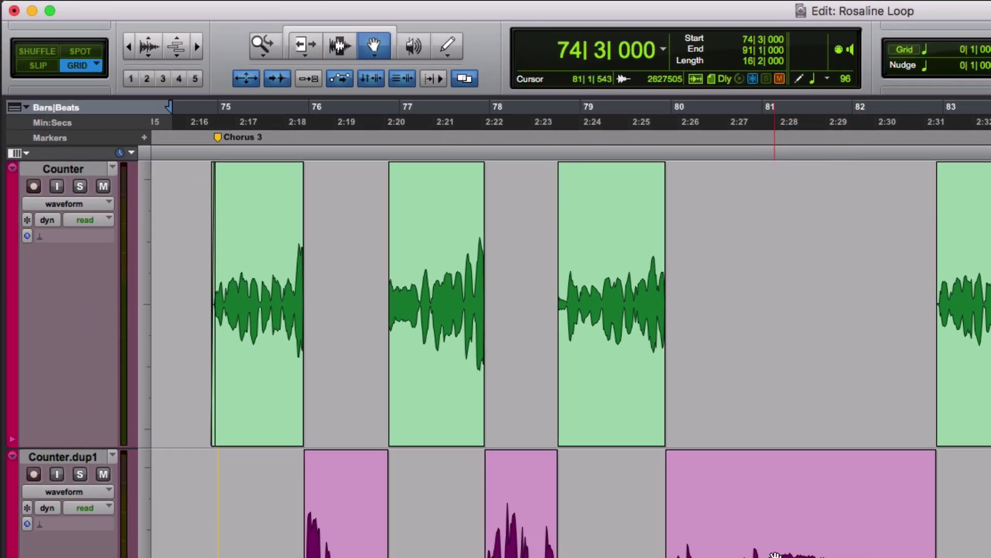
key(F6)
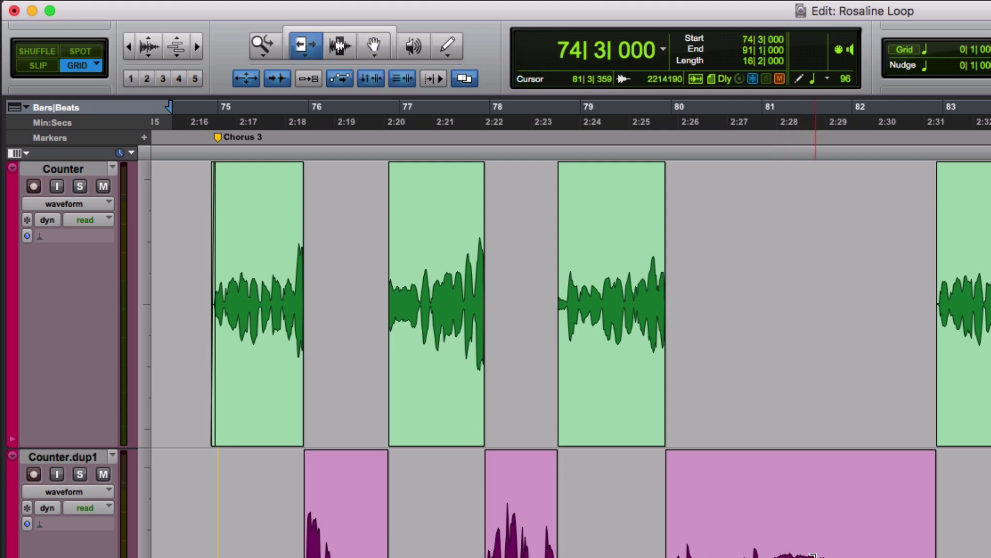
key(F6+F7)
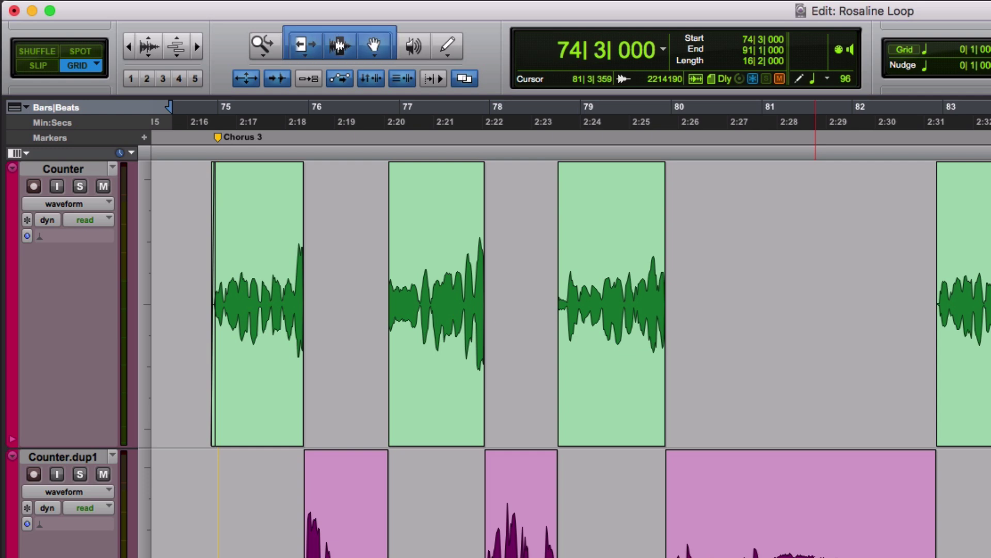
key(F8)
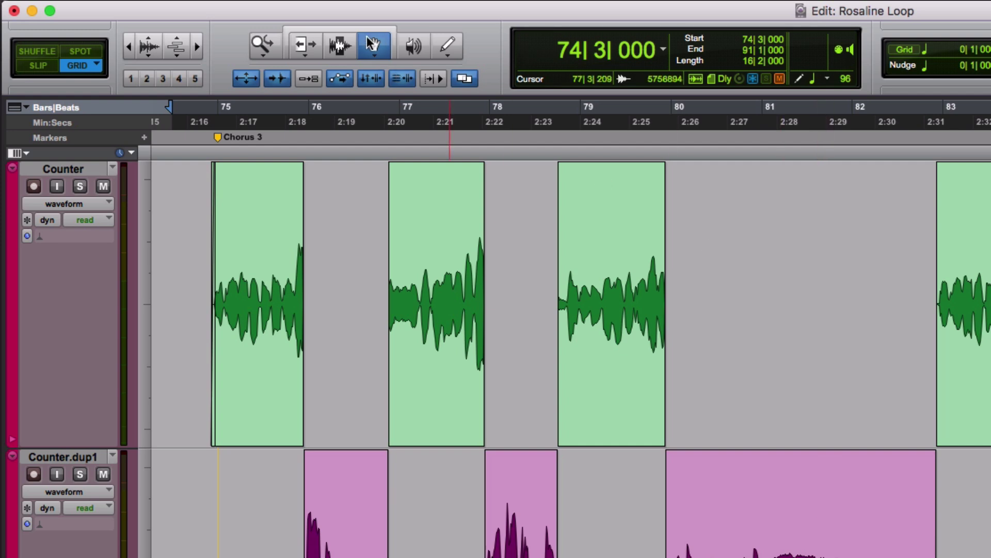
Step: Pick a different grab mode, select Counter clips near bars 79, 83 and 85, ending on bar 83
click(373, 47)
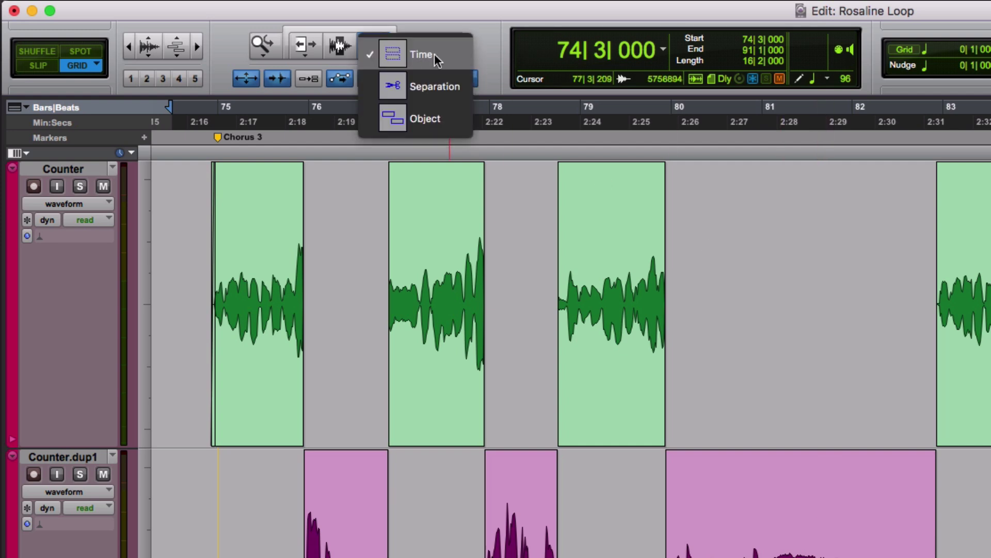
click(443, 72)
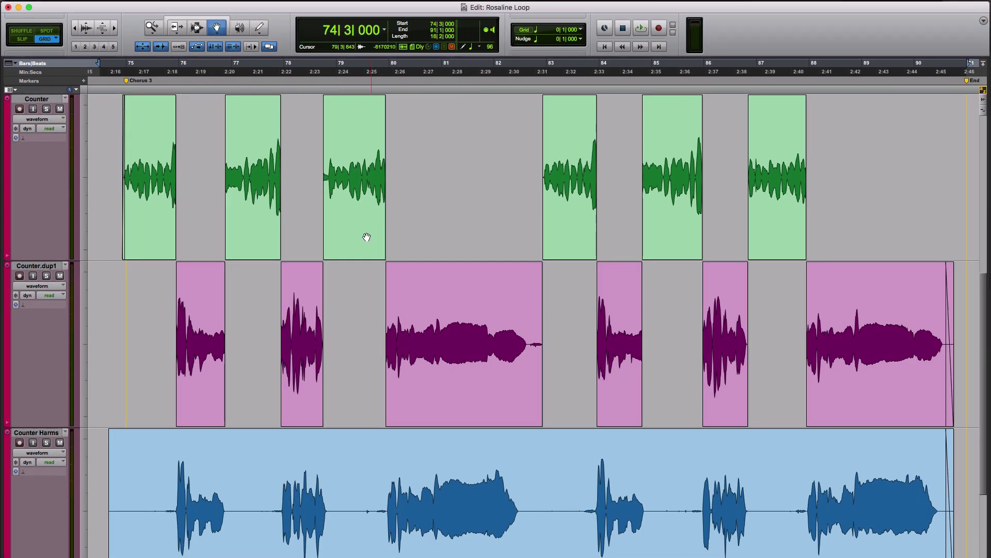
click(367, 237)
click(575, 248)
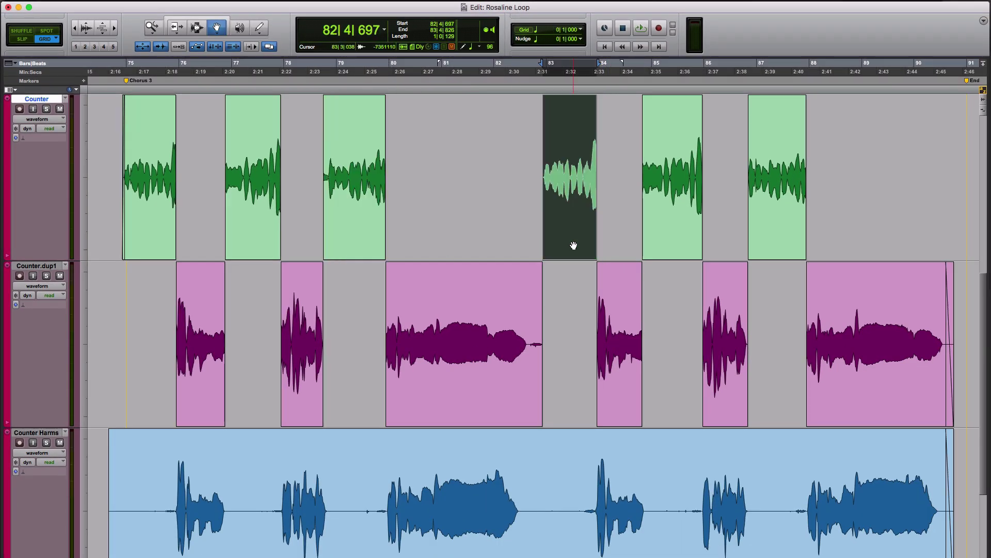
click(673, 251)
click(553, 250)
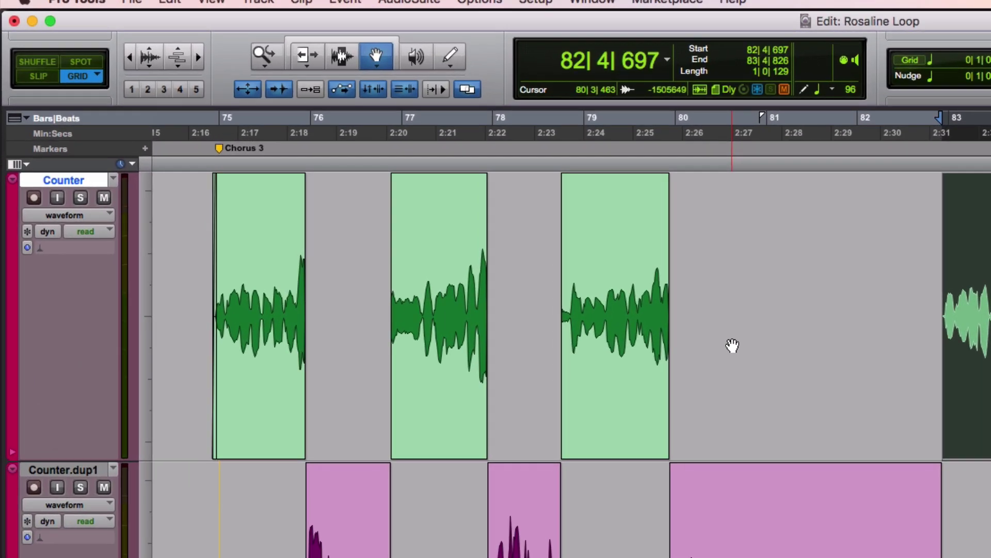
key(F8)
key(F8)
key(F8)
key(F8)
key(F8)
key(F8)
key(F8)
key(F8)
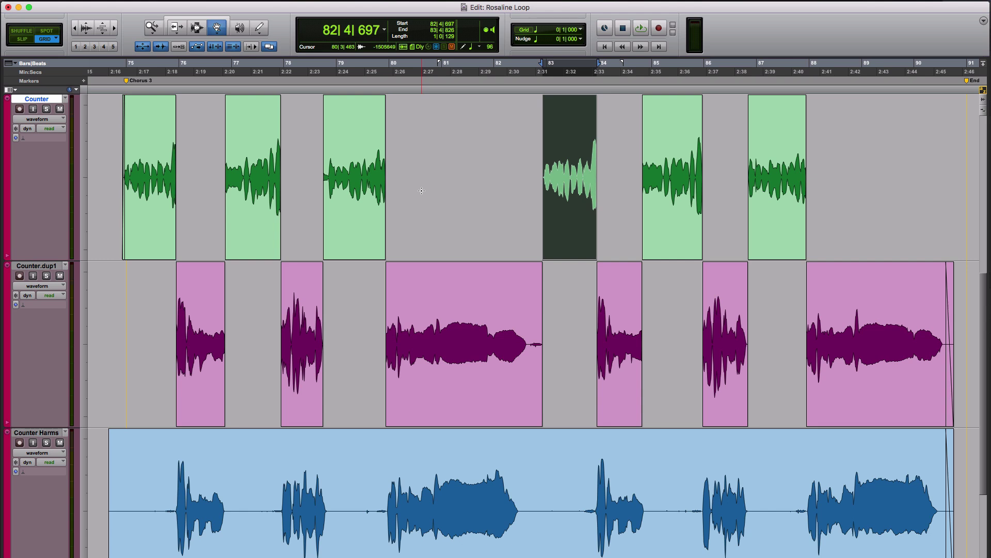
key(F8)
Step: Select the Counter.dup1 clip at bars 79–82, move the selection down to Counter Harms, and zoom out
click(461, 395)
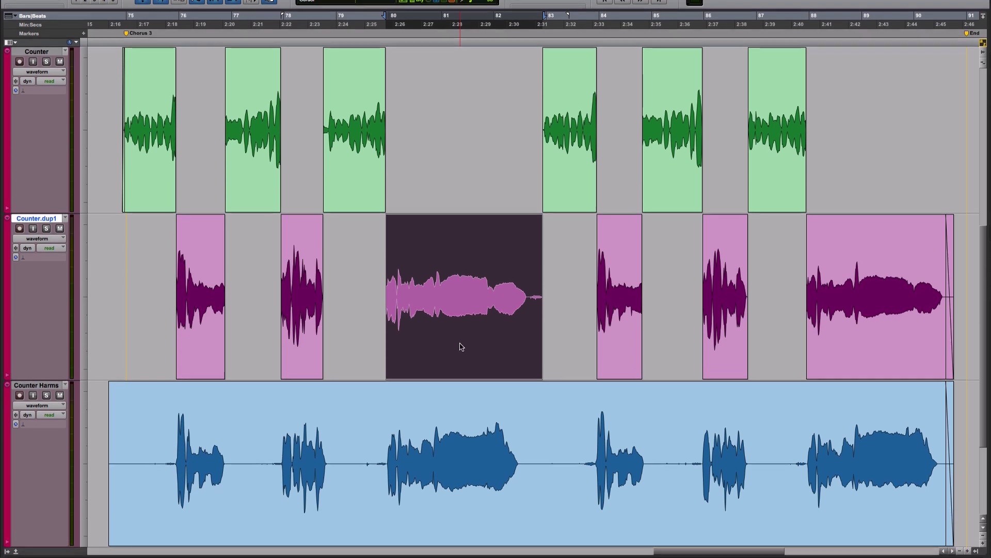
key(semicolon)
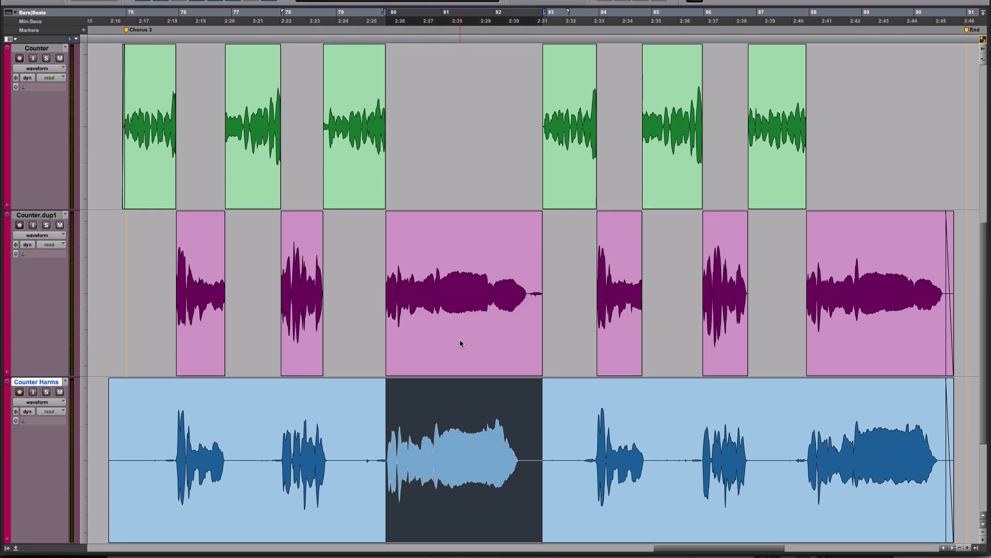
key(r)
key(r)
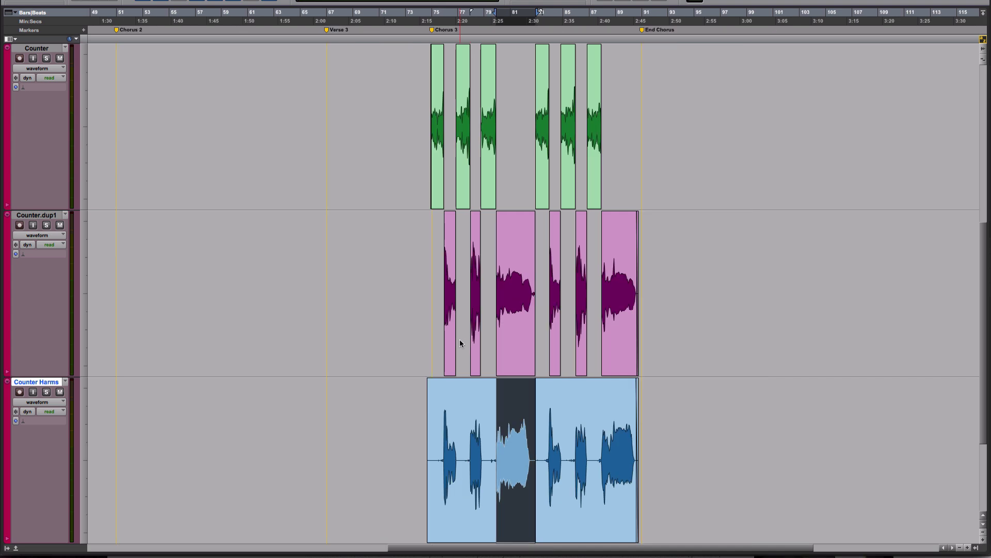
key(space)
click(383, 429)
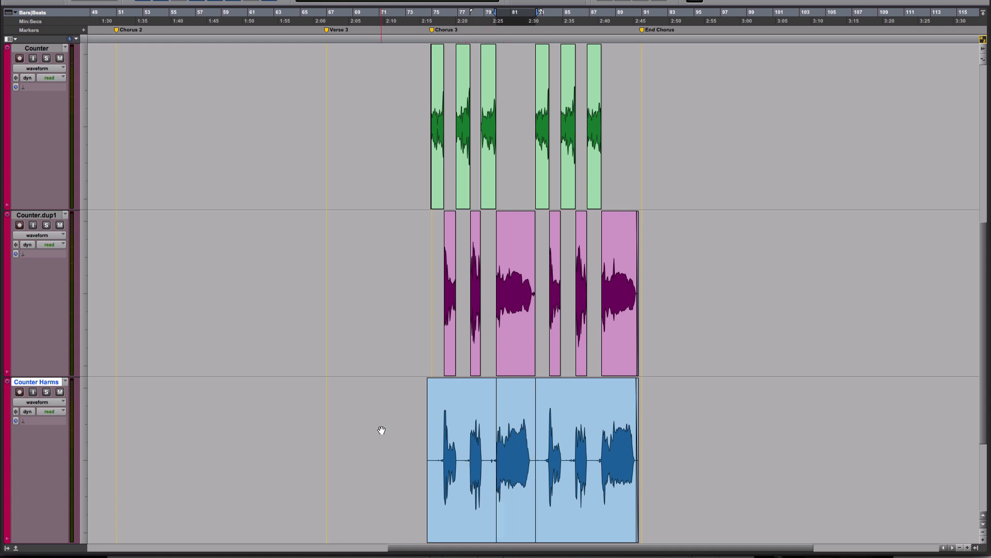
click(517, 501)
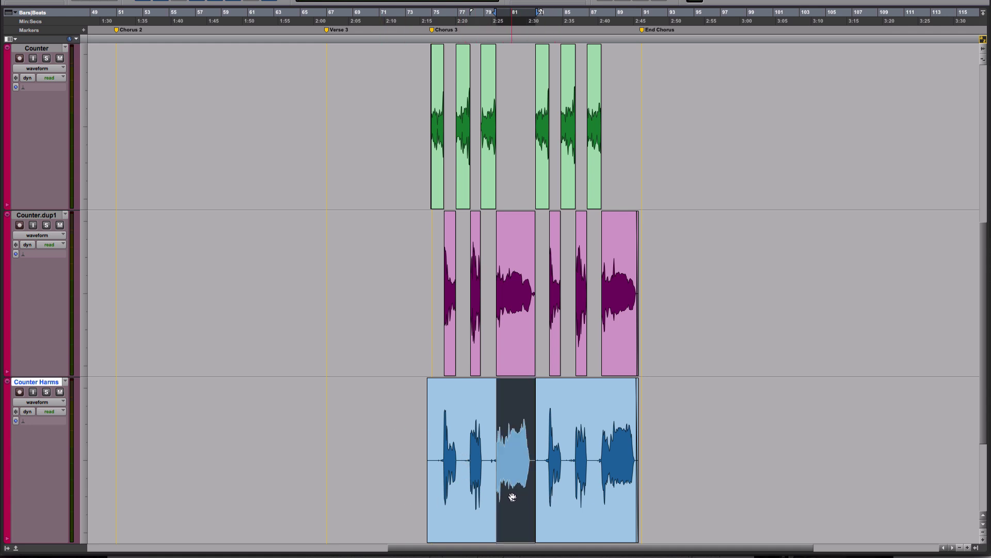
drag(517, 501, 714, 502)
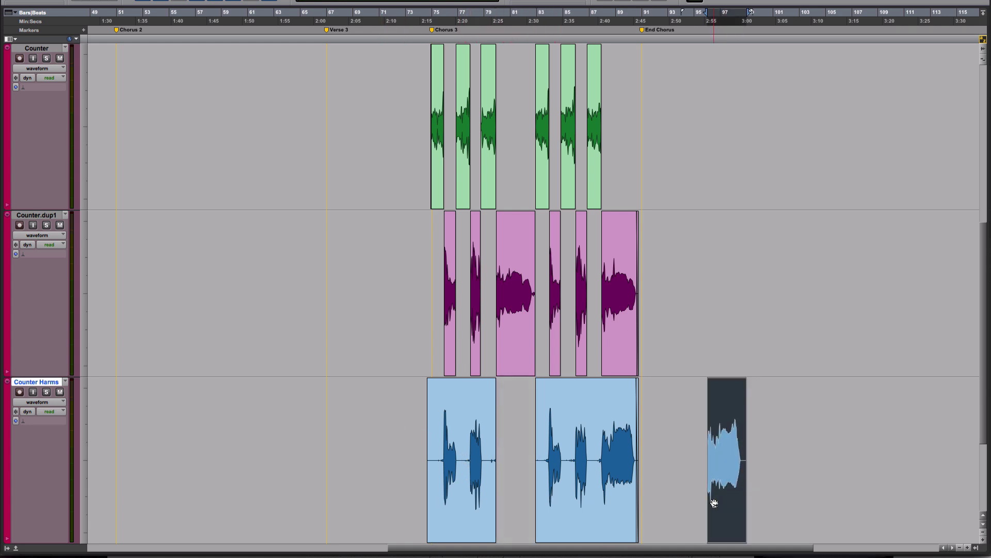
key(ctrl+z)
drag(516, 506, 747, 505)
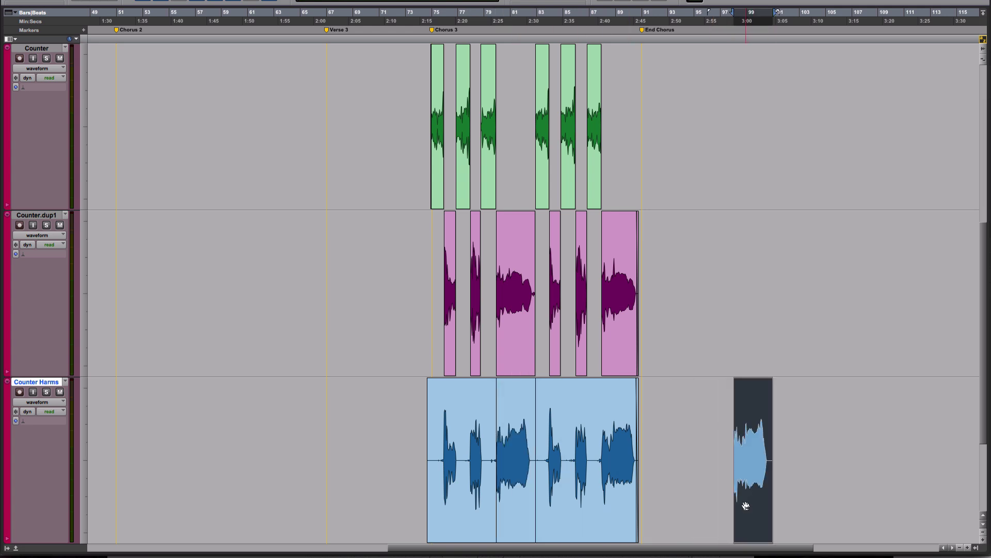
key(ctrl+z)
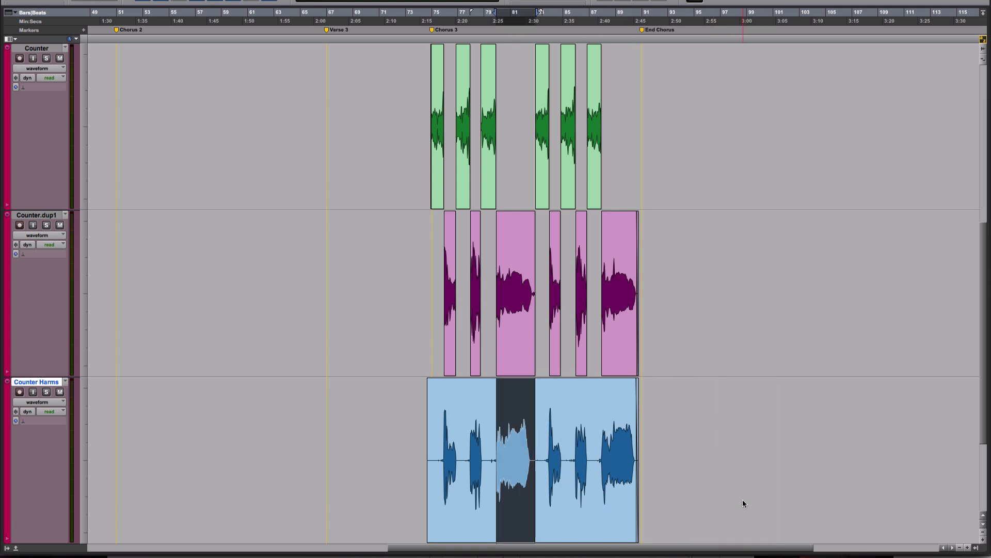
click(723, 480)
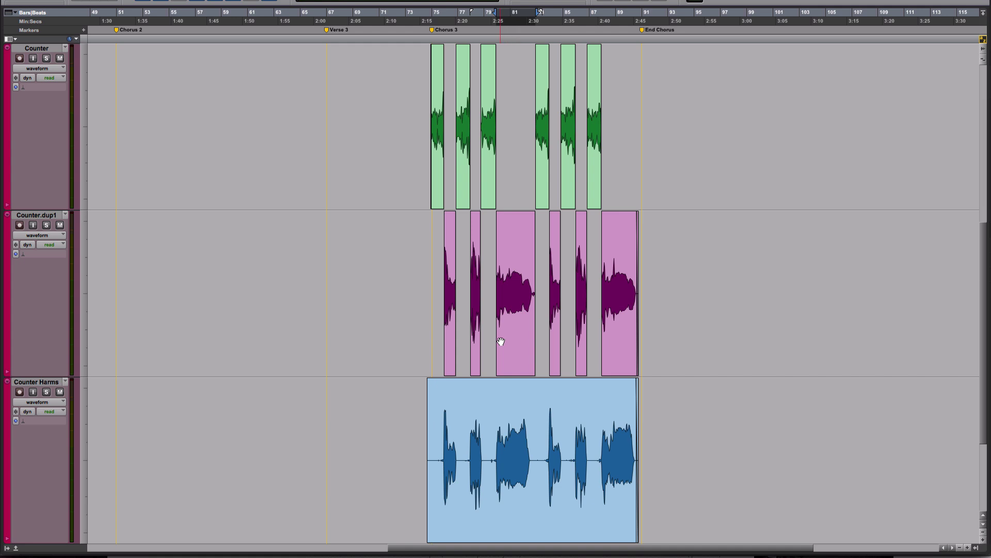
click(516, 349)
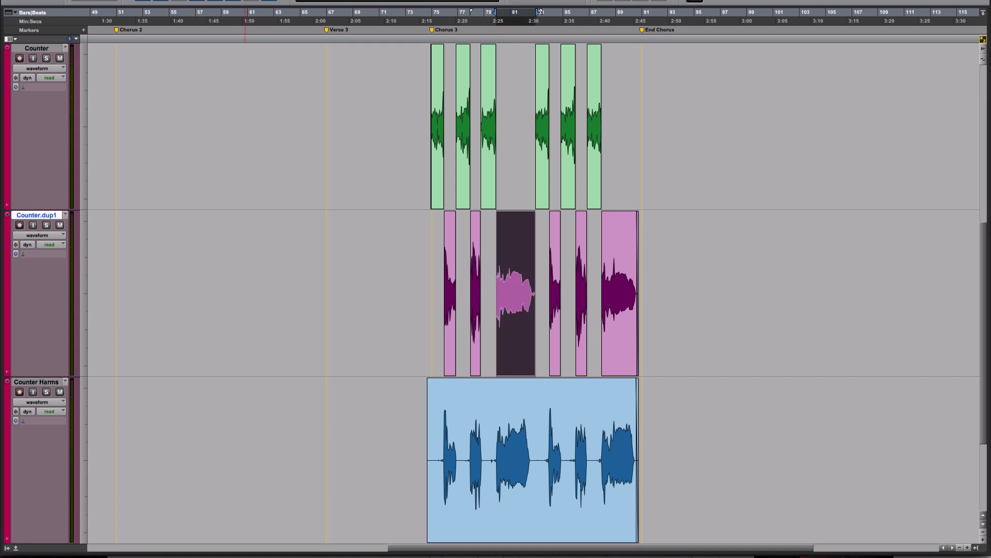
key(;)
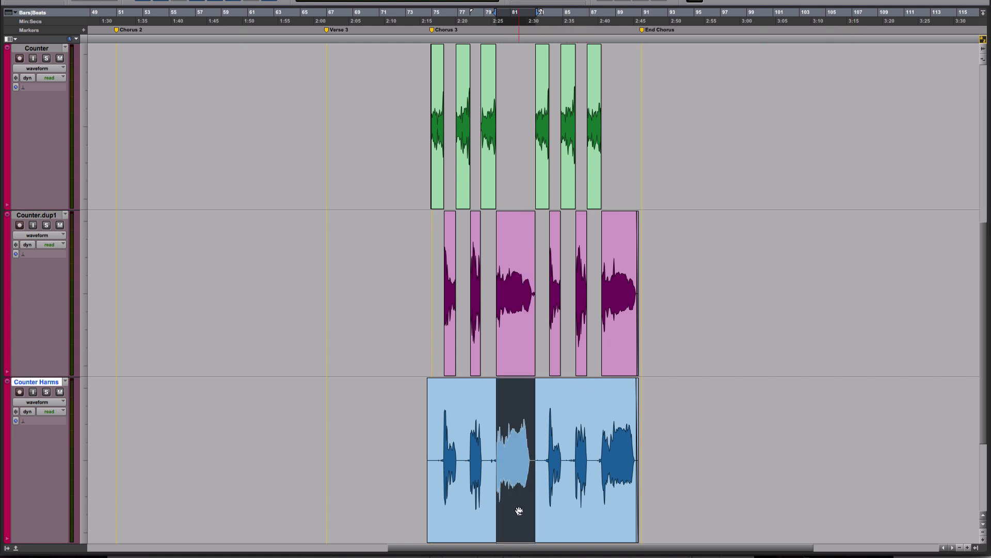
drag(517, 510, 743, 504)
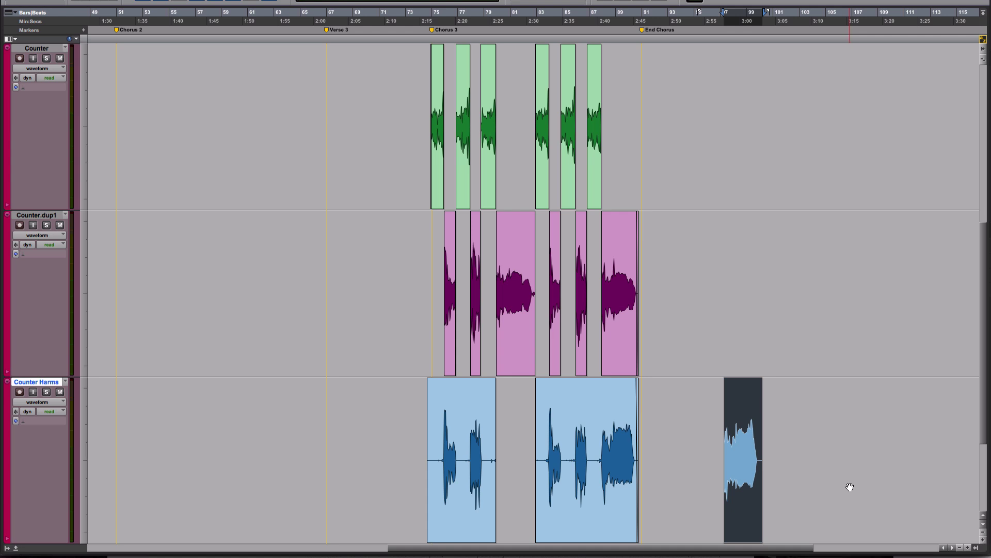
key(ctrl+z)
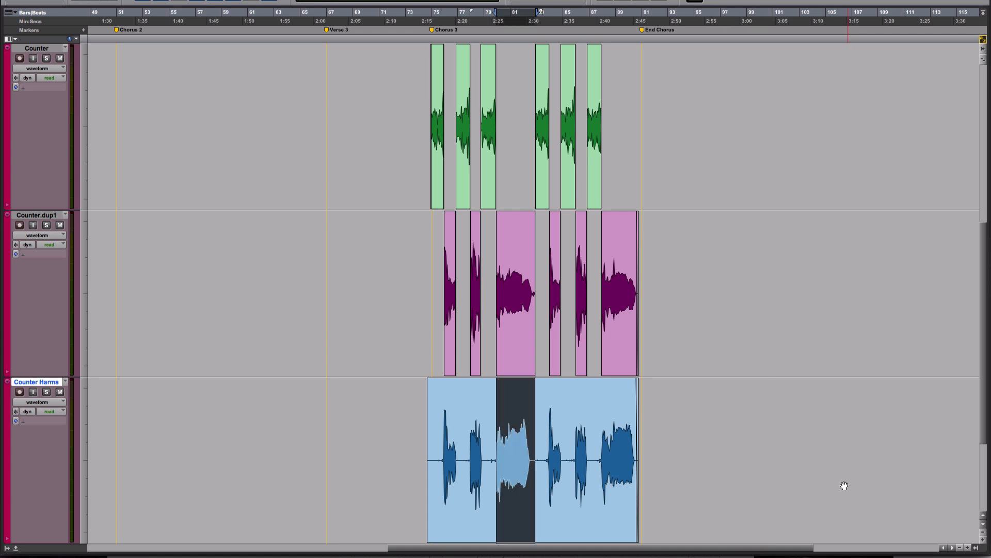
Step: Zoom in on bars 73–91 of Counter.dup1, then select it from 75|2|000 to 91|1|000
click(706, 290)
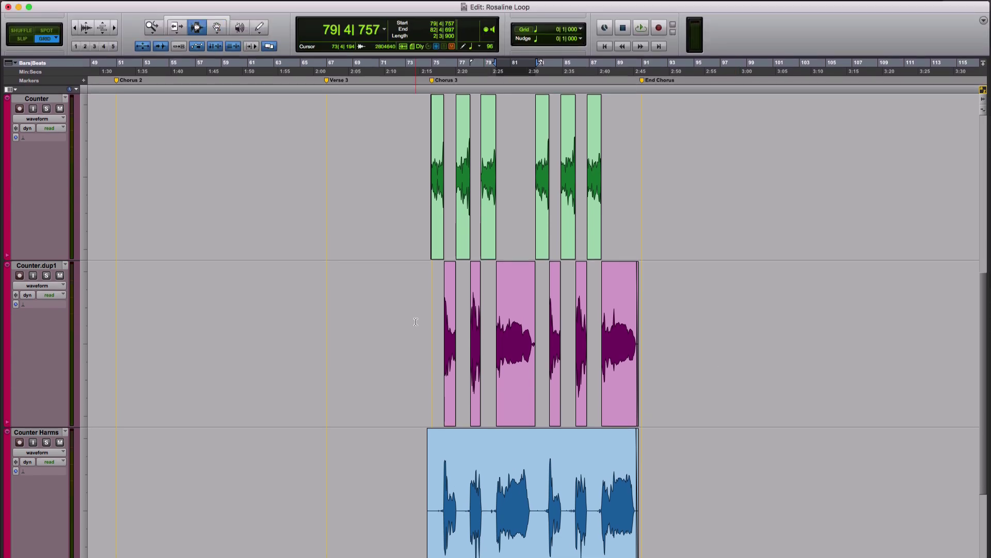
drag(409, 329, 651, 356)
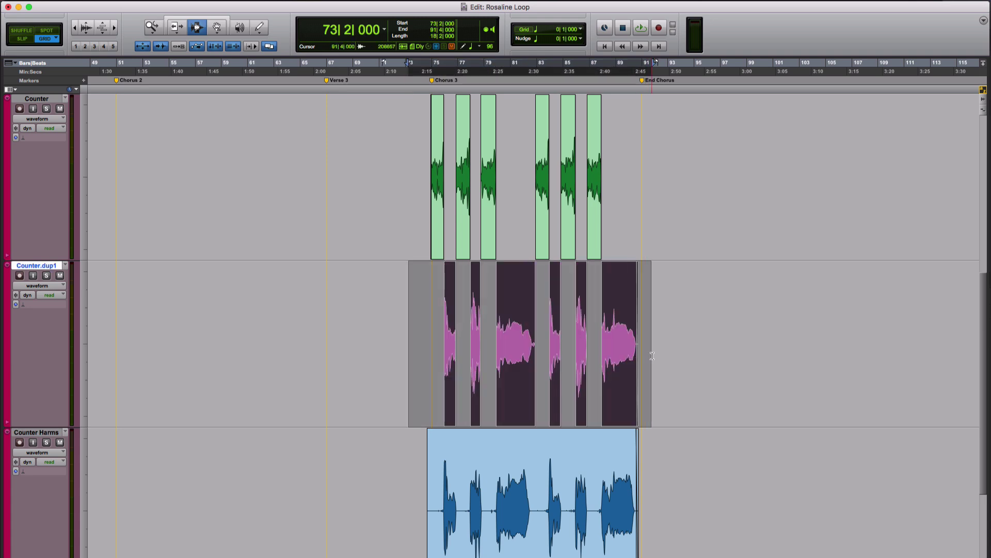
key(alt+f)
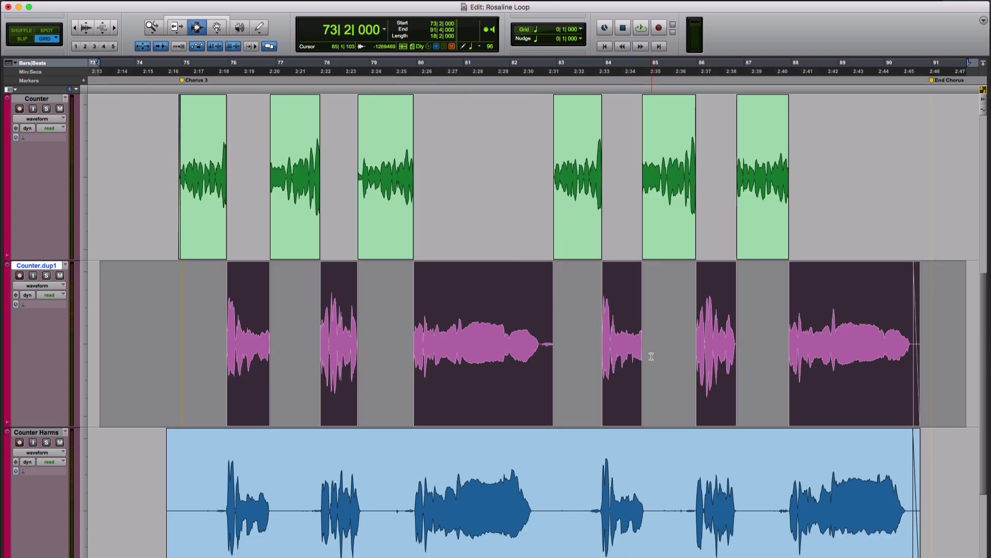
click(581, 368)
drag(199, 324, 933, 368)
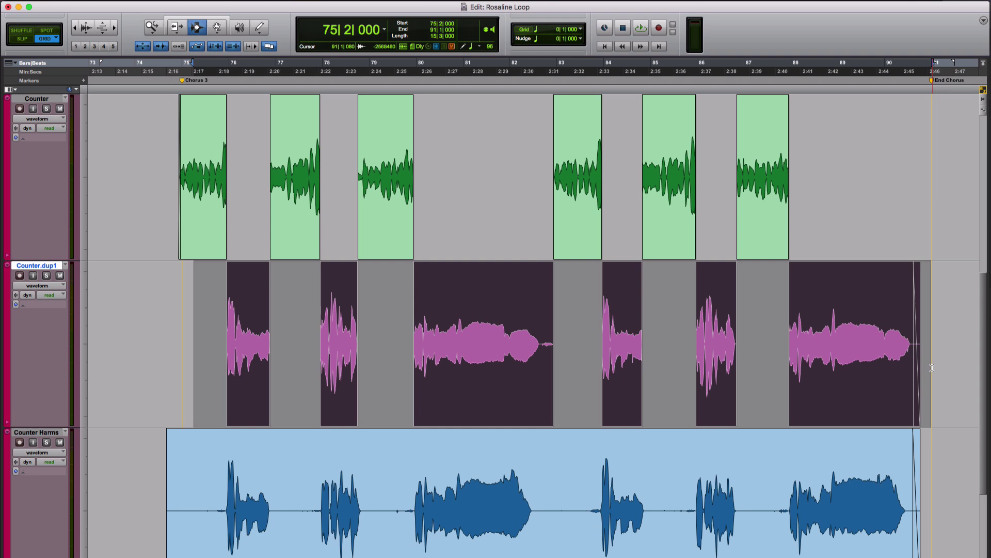
Step: Switch to the Grabber, select Counter.dup1 clips from first to last, then deselect them all
click(217, 28)
drag(217, 29, 256, 34)
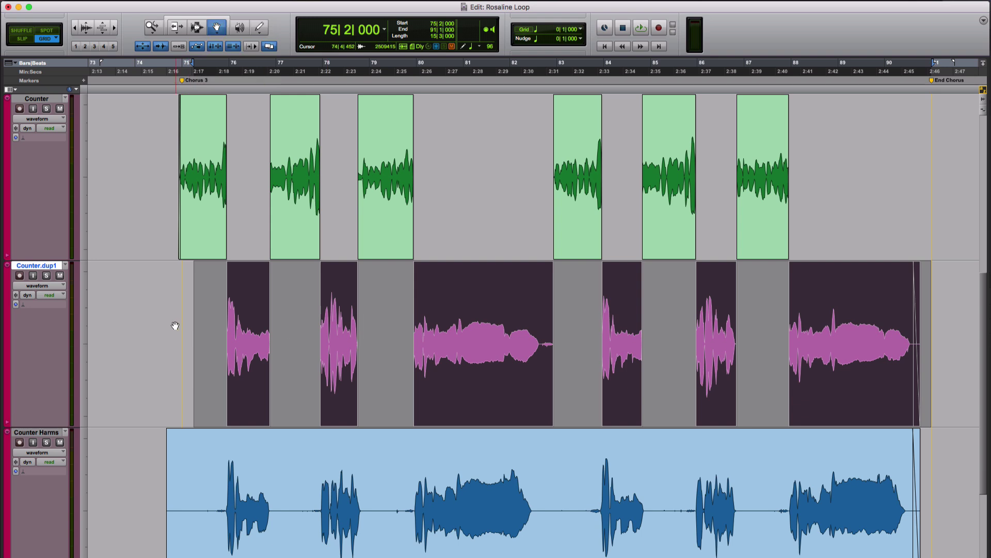
click(243, 372)
click(243, 371)
shift+click(463, 394)
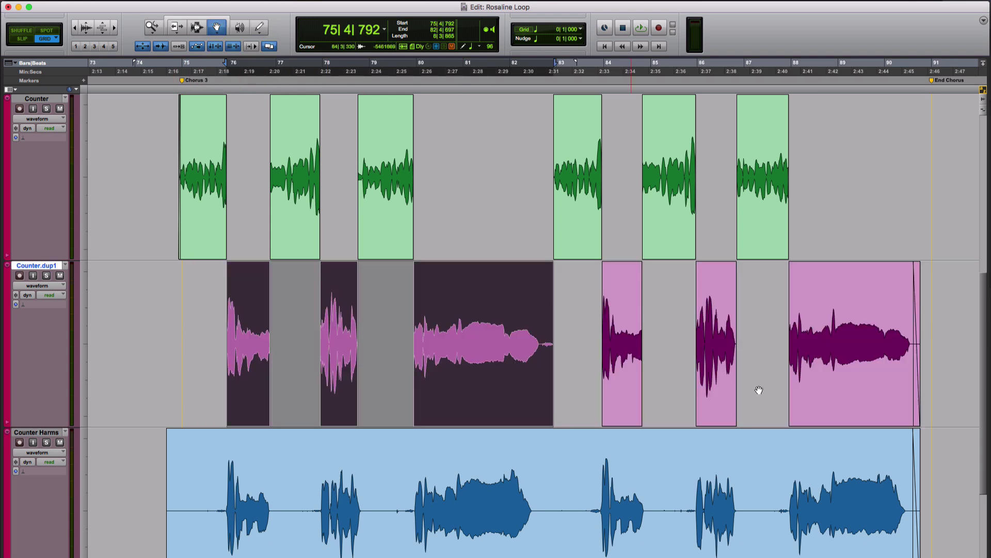
shift+click(808, 388)
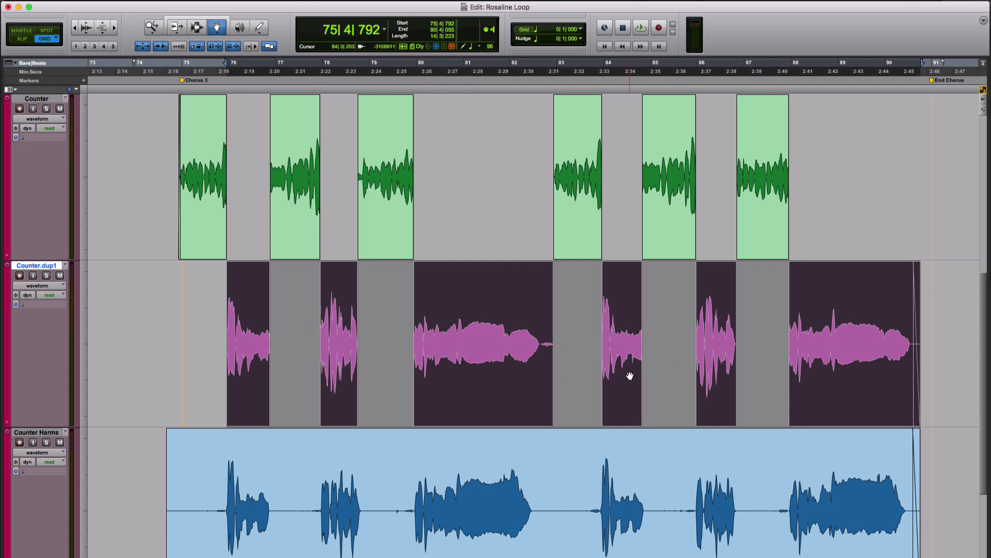
click(472, 225)
Step: Set the Grabber to Object mode and select four Counter.dup1 clips from the long middle clip onward
click(216, 29)
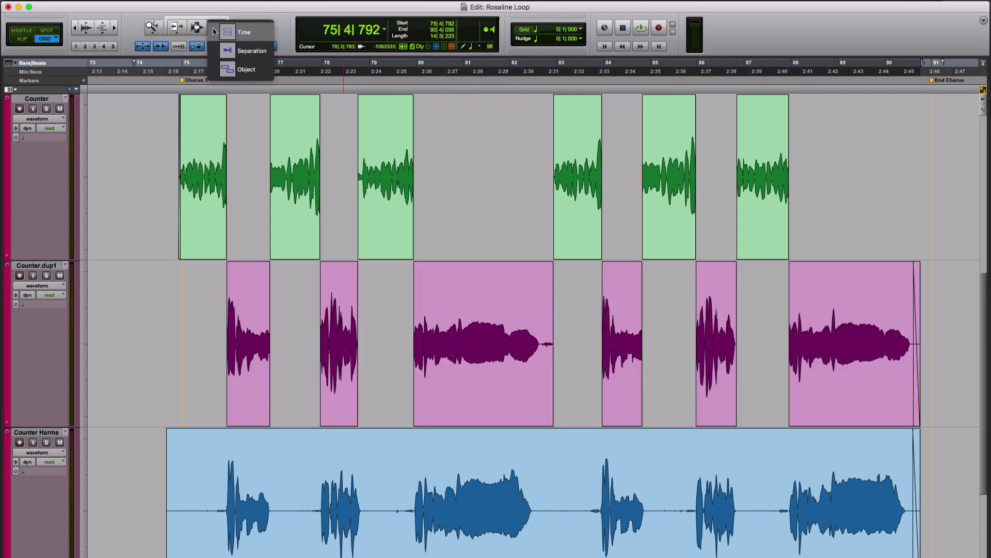
click(249, 50)
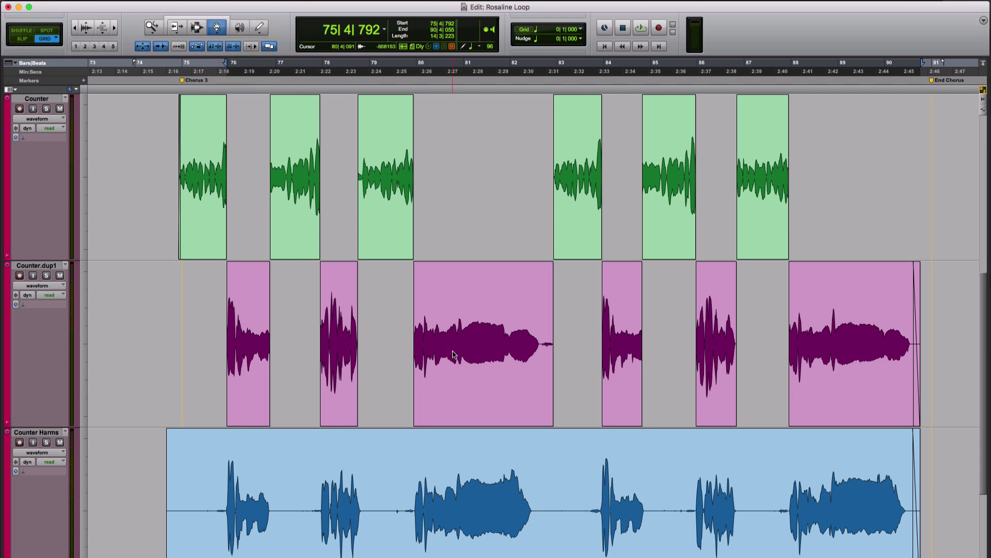
click(467, 370)
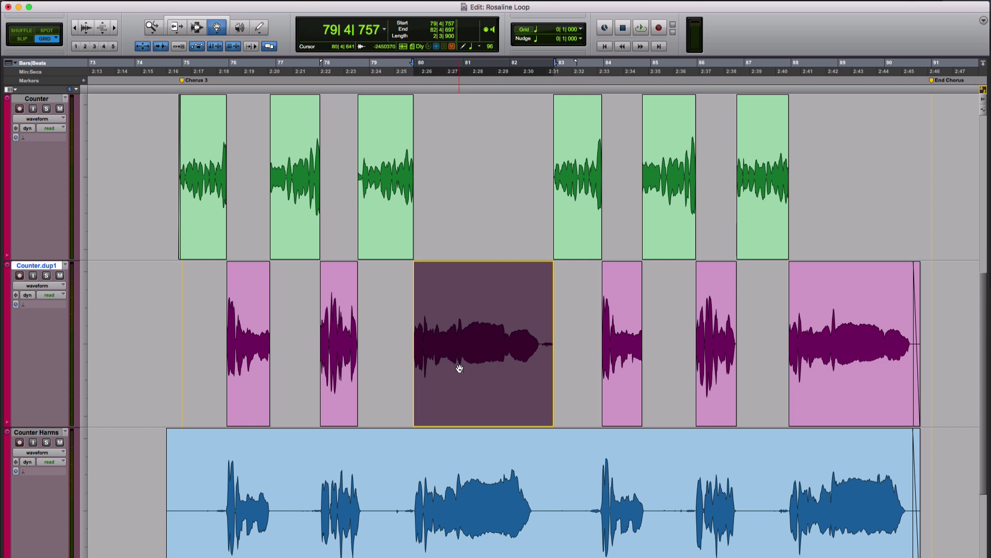
shift+click(619, 374)
shift+click(715, 382)
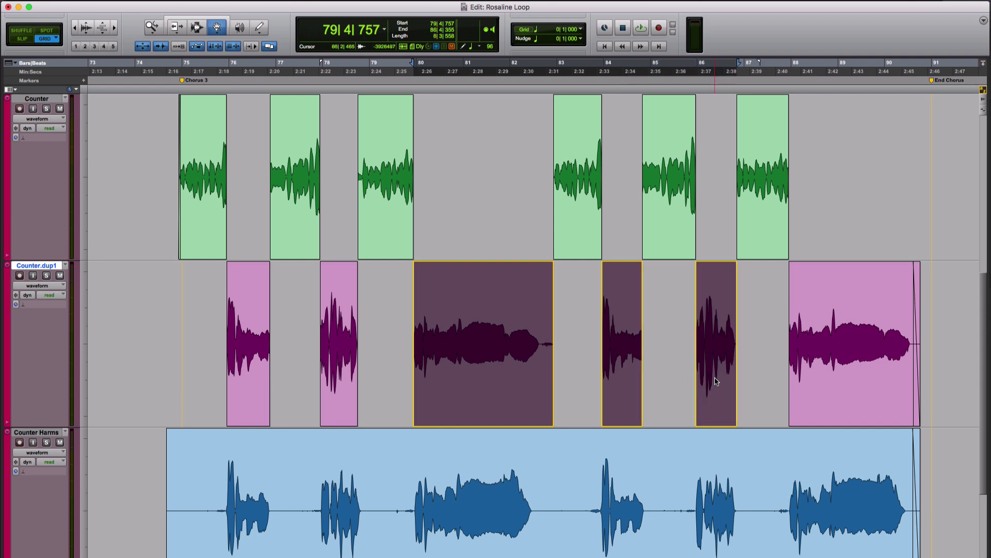
shift+click(815, 379)
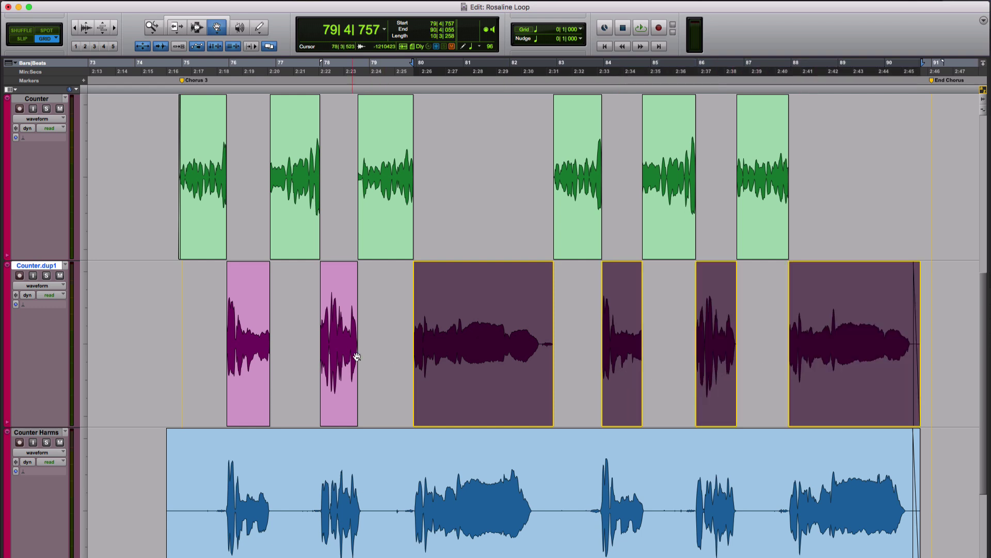
Step: Add scattered Counter and Counter.dup1 clips, drop the fifth Counter.dup1 clip, then deselect everything
shift+click(393, 209)
shift+click(197, 199)
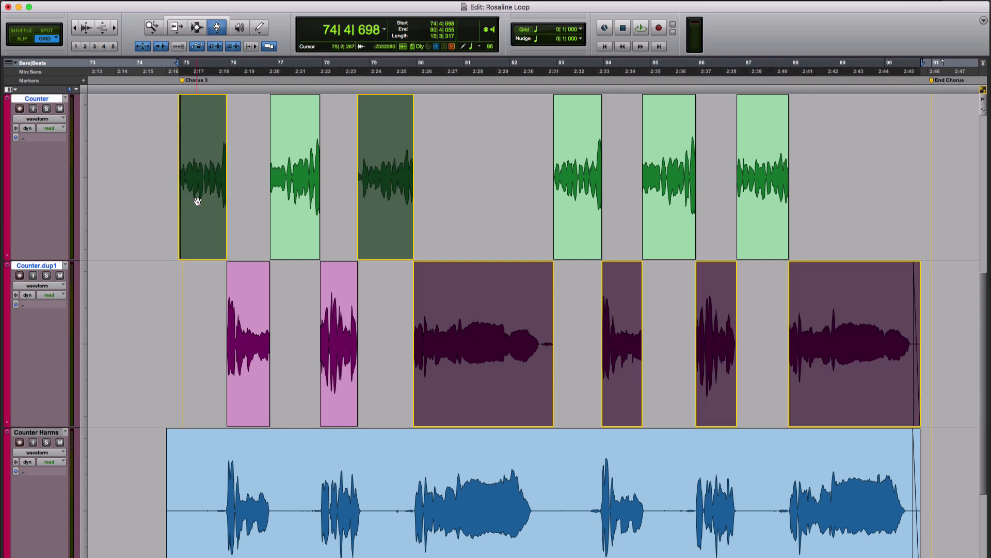
shift+click(237, 331)
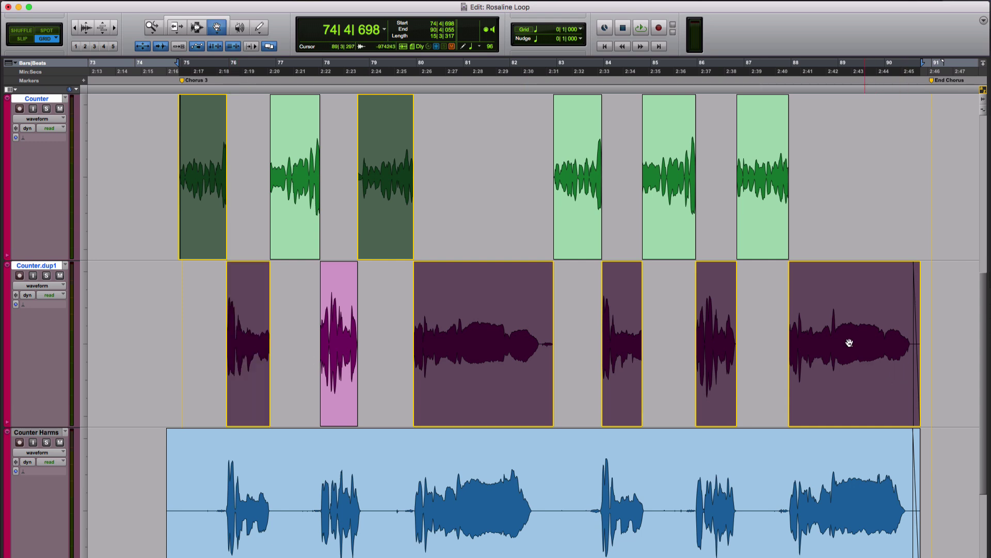
shift+click(768, 185)
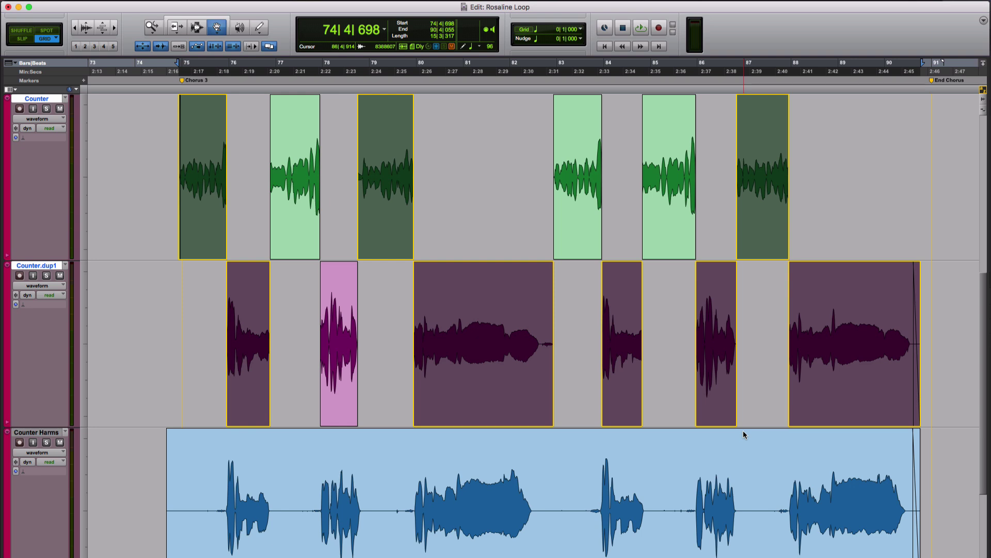
shift+click(720, 402)
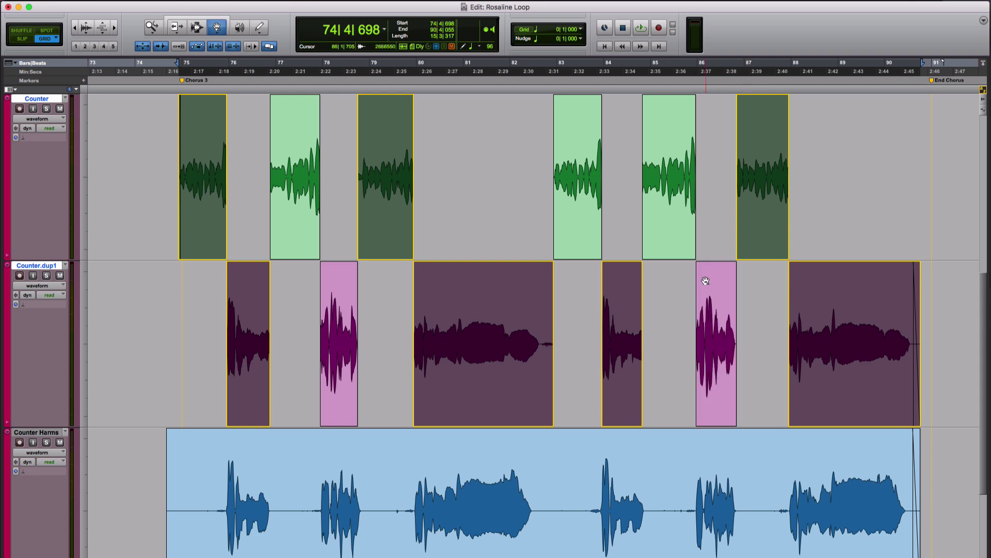
shift+click(691, 246)
shift+click(588, 230)
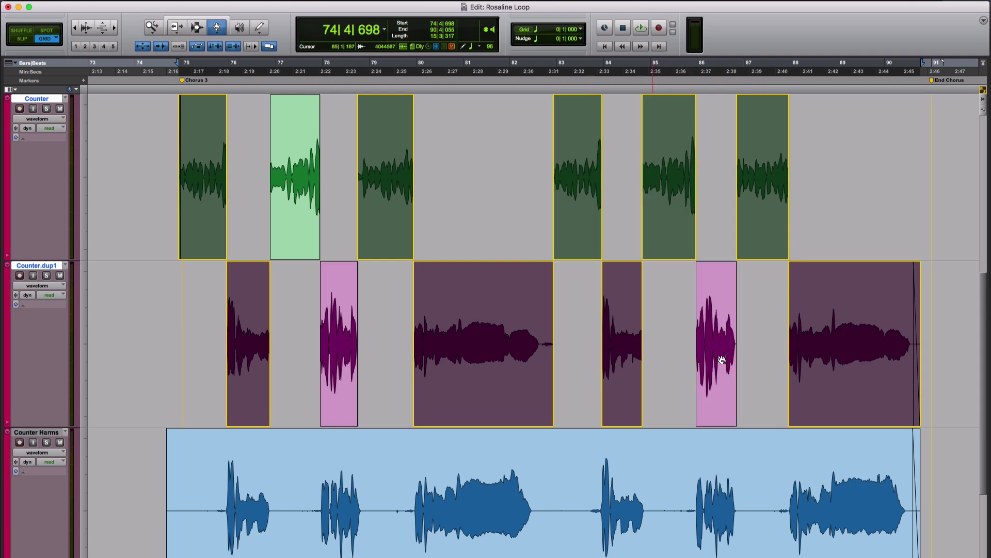
shift+click(723, 363)
click(156, 320)
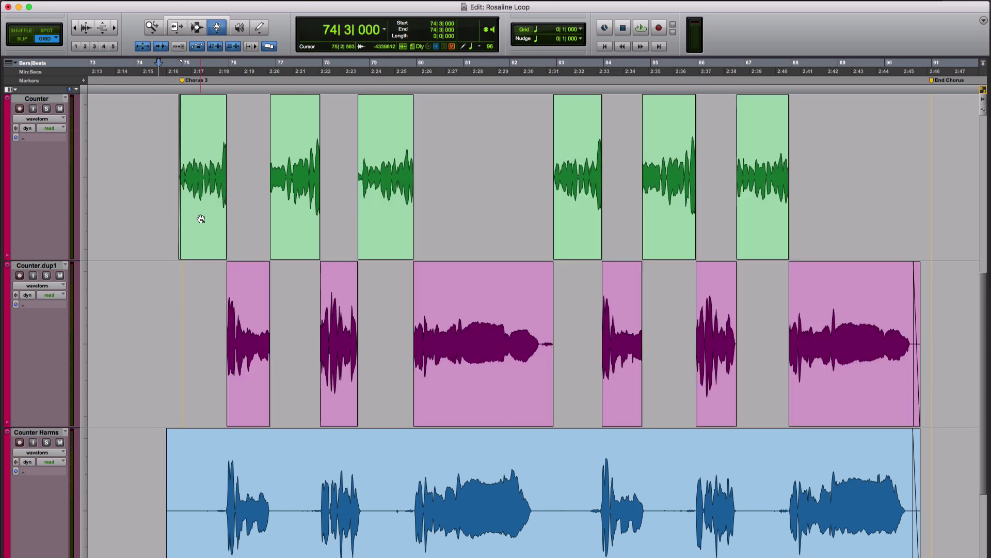
Step: Select every Counter and Counter.dup1 clip except each fourth one, and duplicate them at bars 93–109
drag(134, 144, 928, 400)
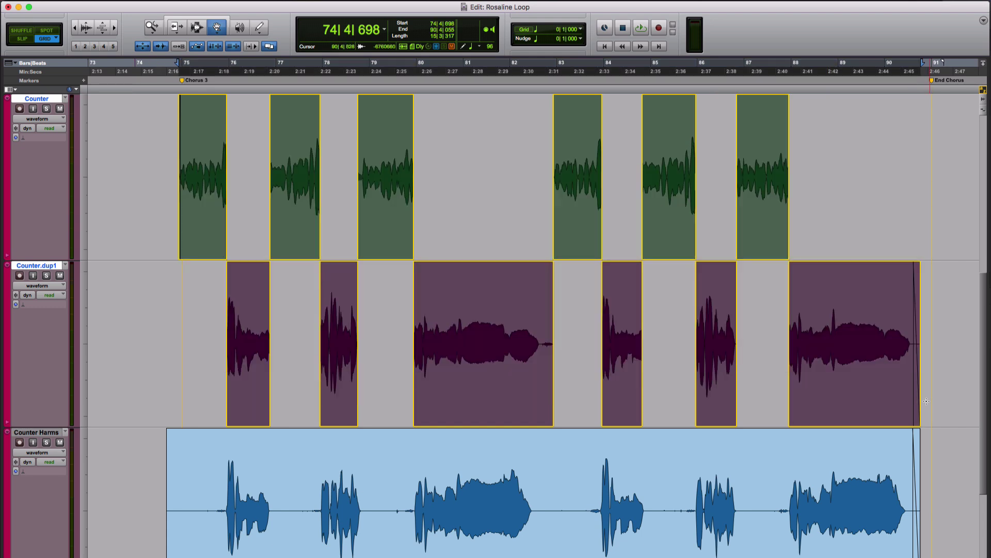
shift+click(626, 380)
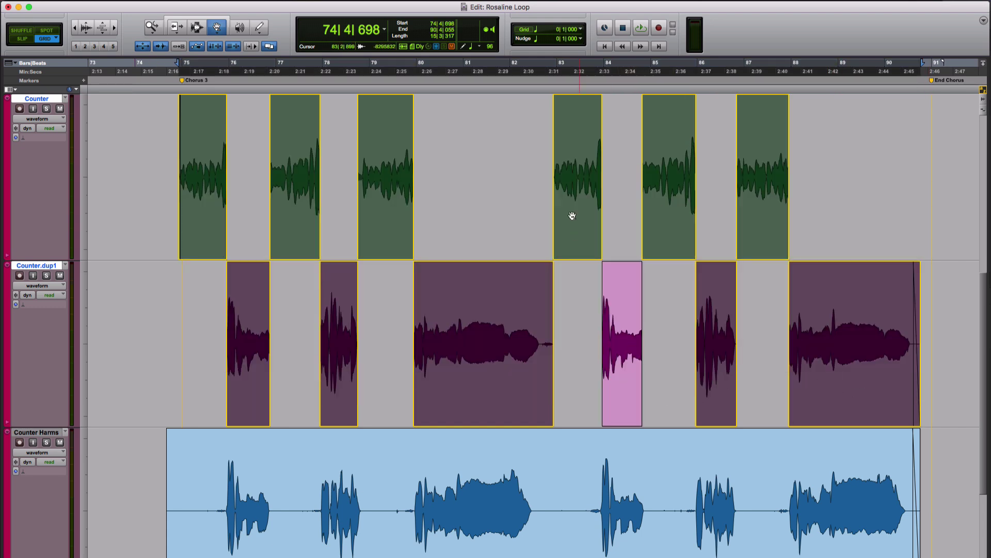
shift+click(572, 200)
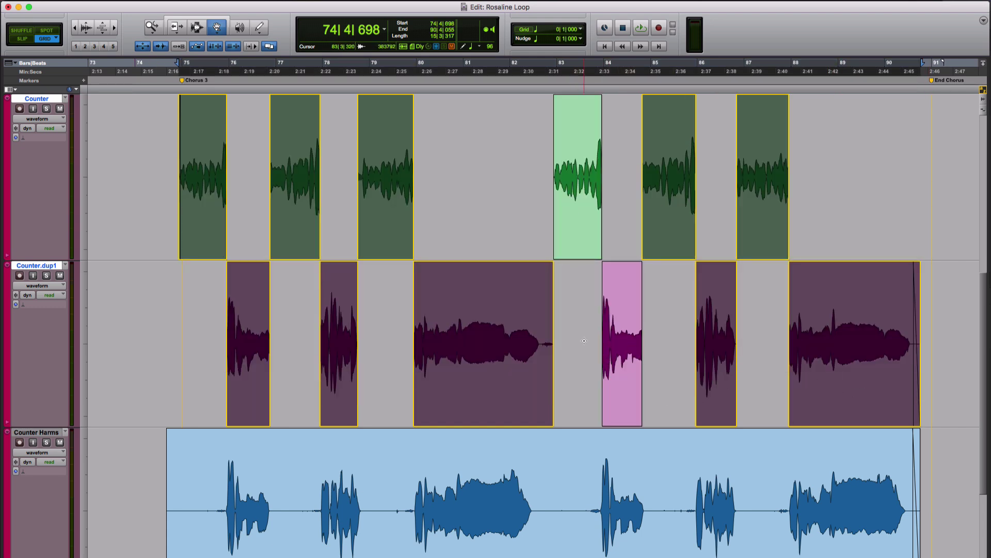
key(super+bracketleft)
key(super+bracketleft)
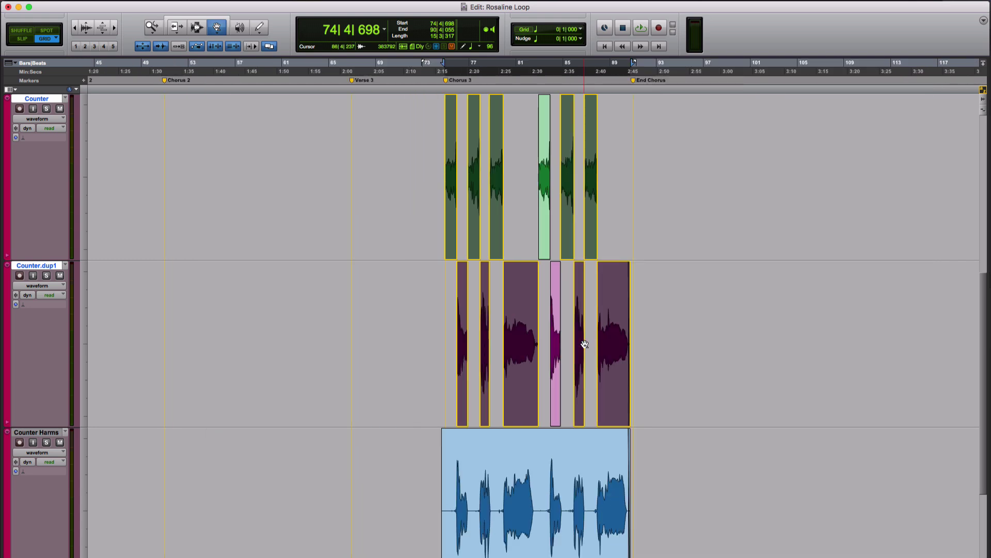
drag(607, 367, 830, 372)
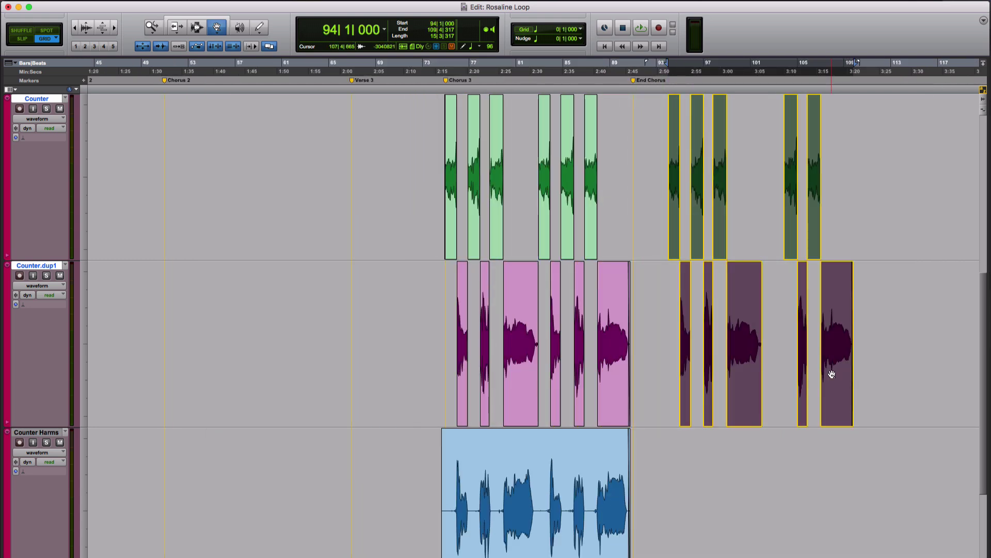